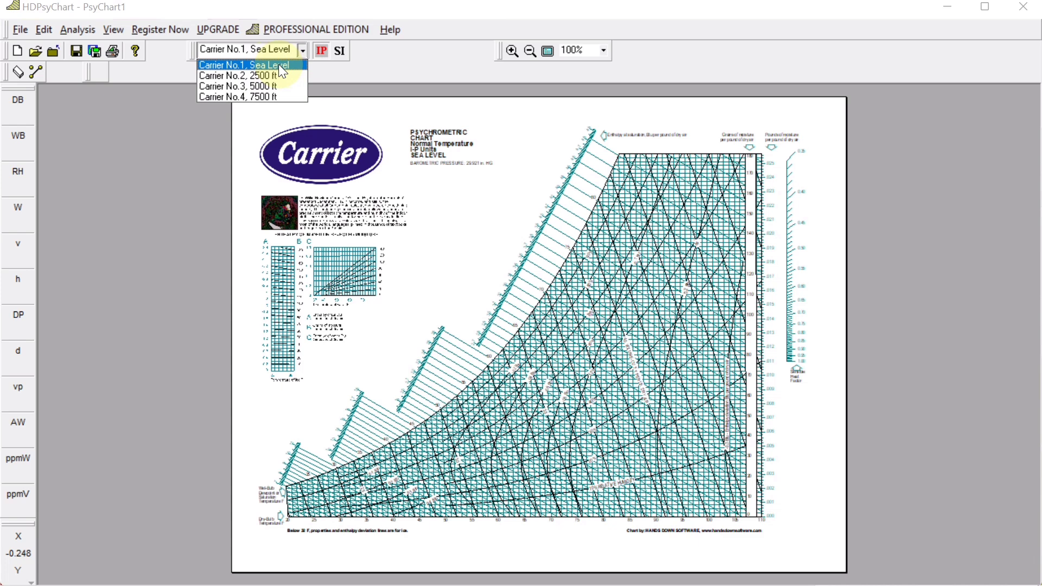
Choose the Carrier No.1, Sea Level chart and add a new state point in the Psychrometric Processes window
click(278, 65)
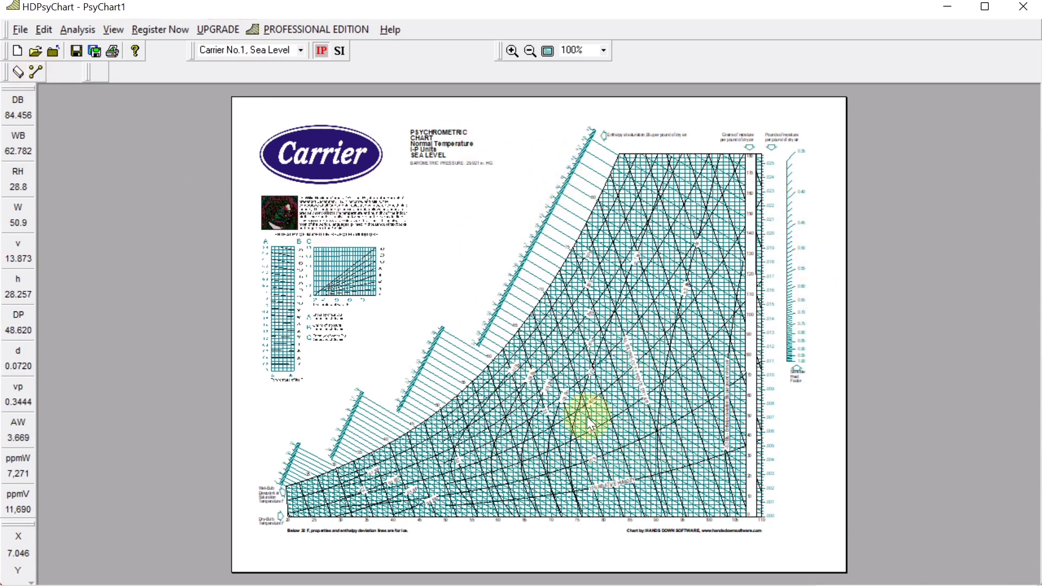
click(35, 74)
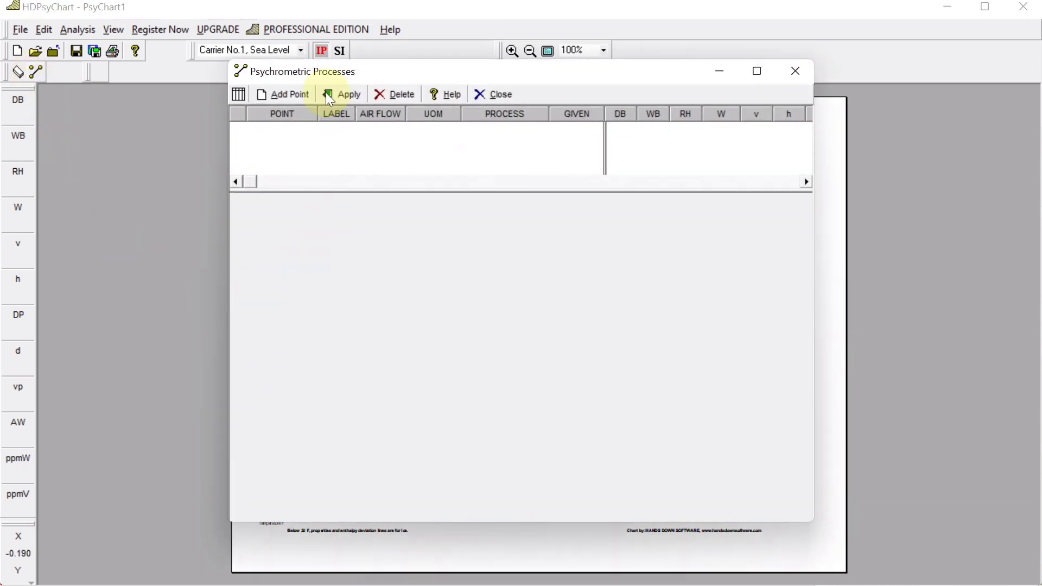
click(283, 96)
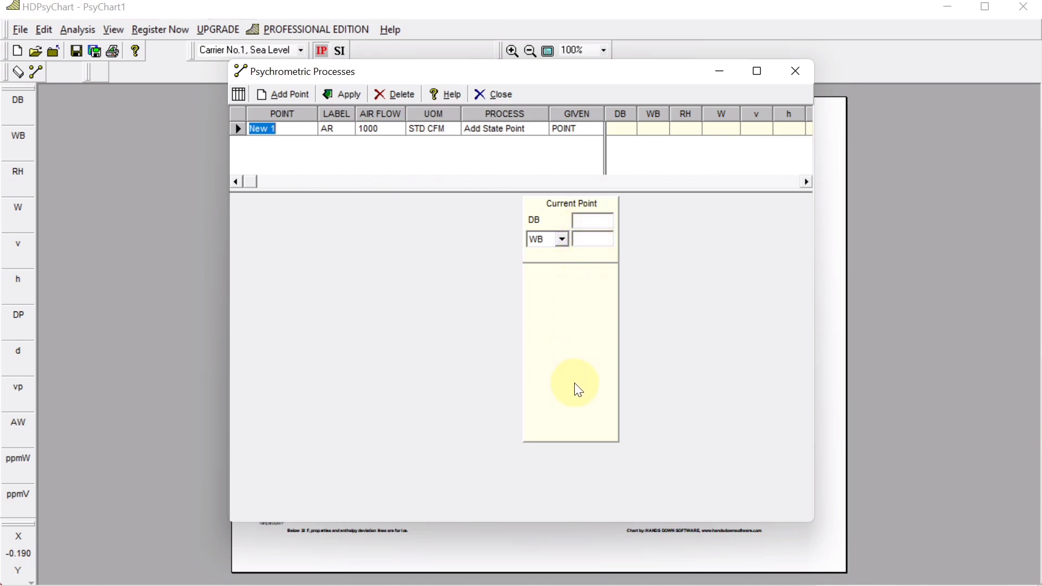
Define the state point with a dry bulb of 72 and a relative humidity of 30, and plot it on the chart
click(594, 222)
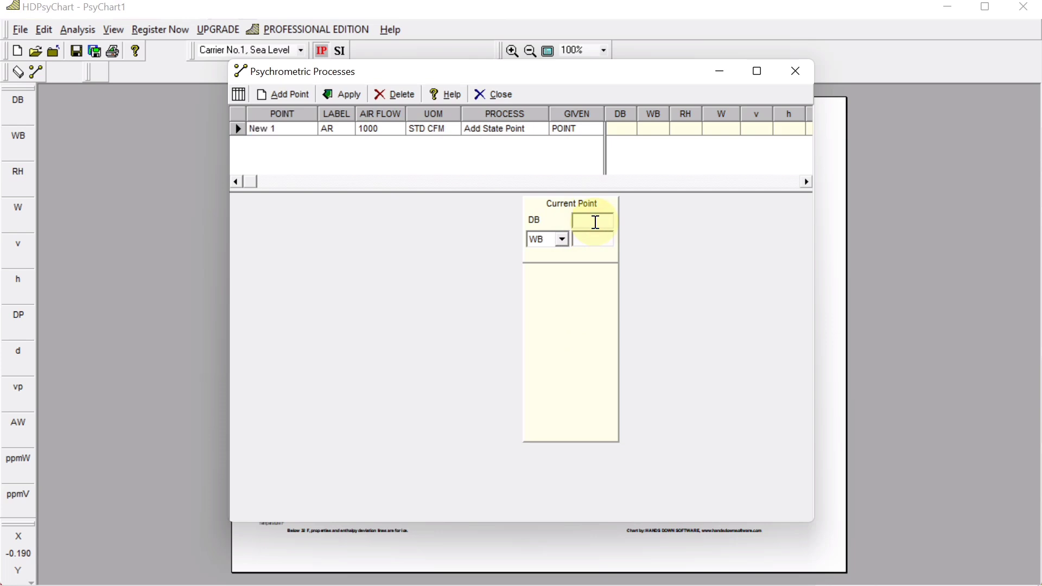
text(72)
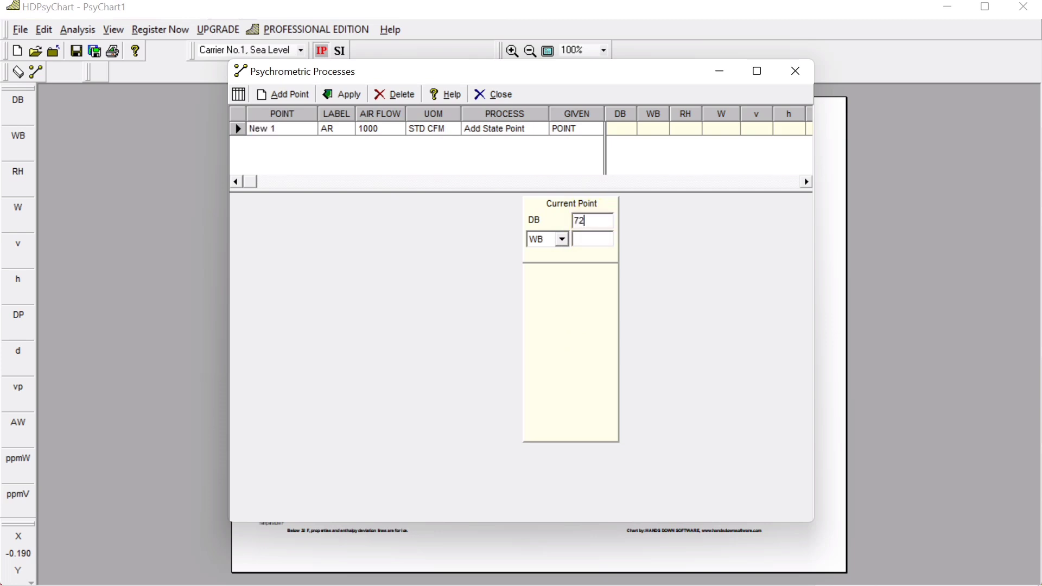
click(562, 240)
click(549, 261)
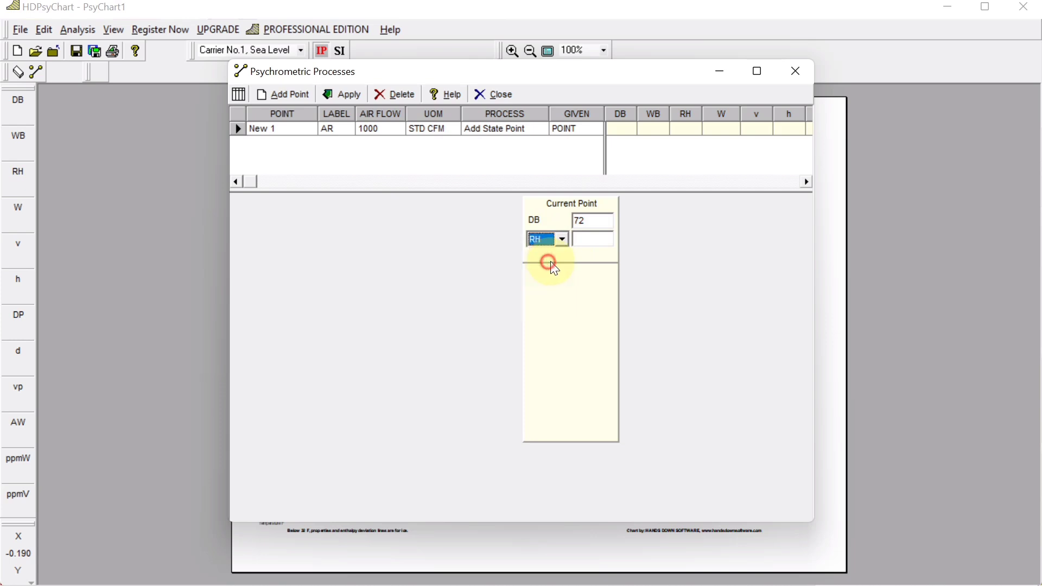
click(596, 238)
text(30)
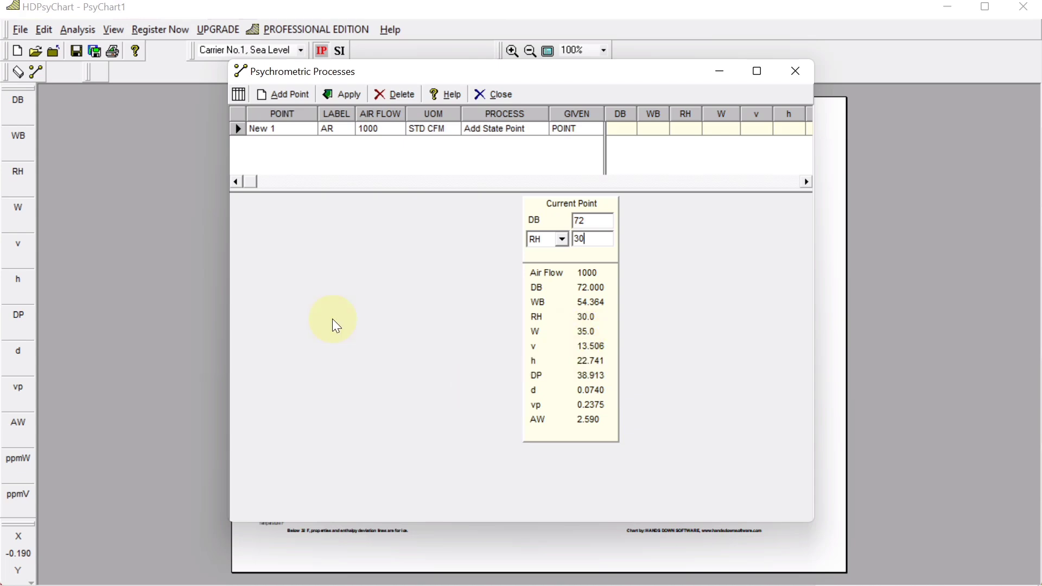
click(346, 98)
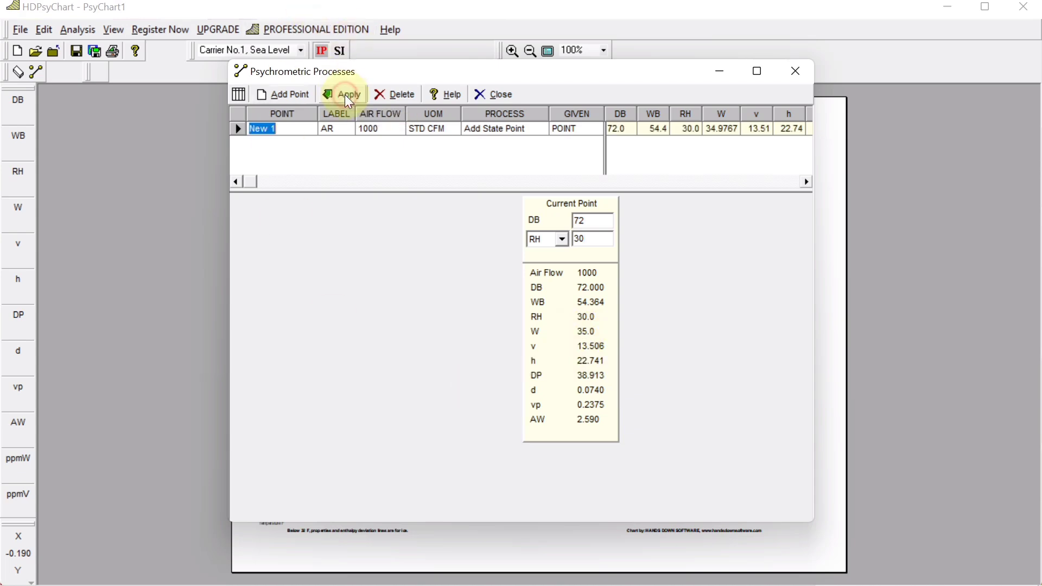
click(730, 75)
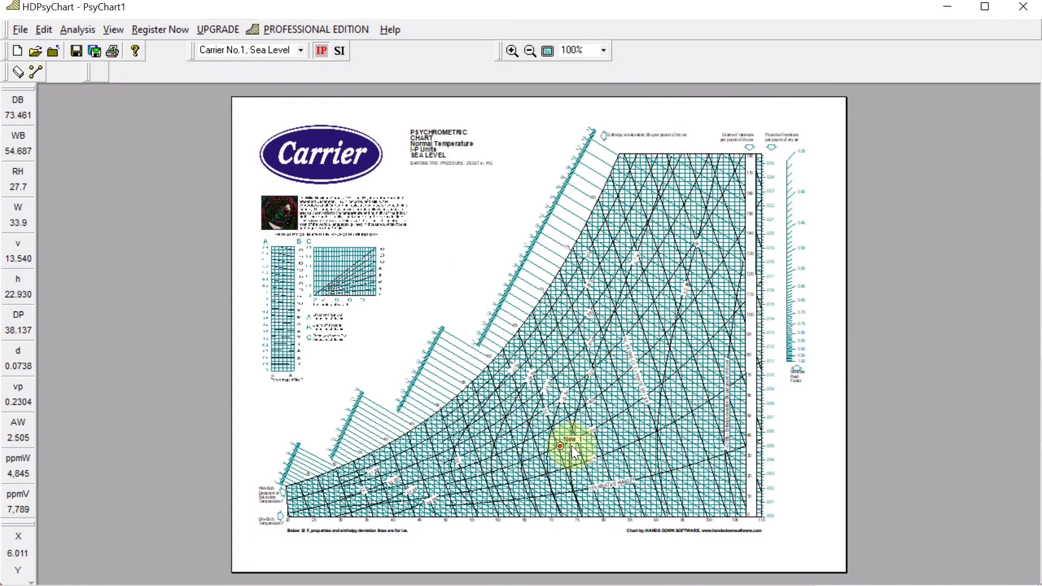
Enlarge the chart to 175% and examine where the plotted point lies against the dry-bulb and relative humidity lines
click(511, 50)
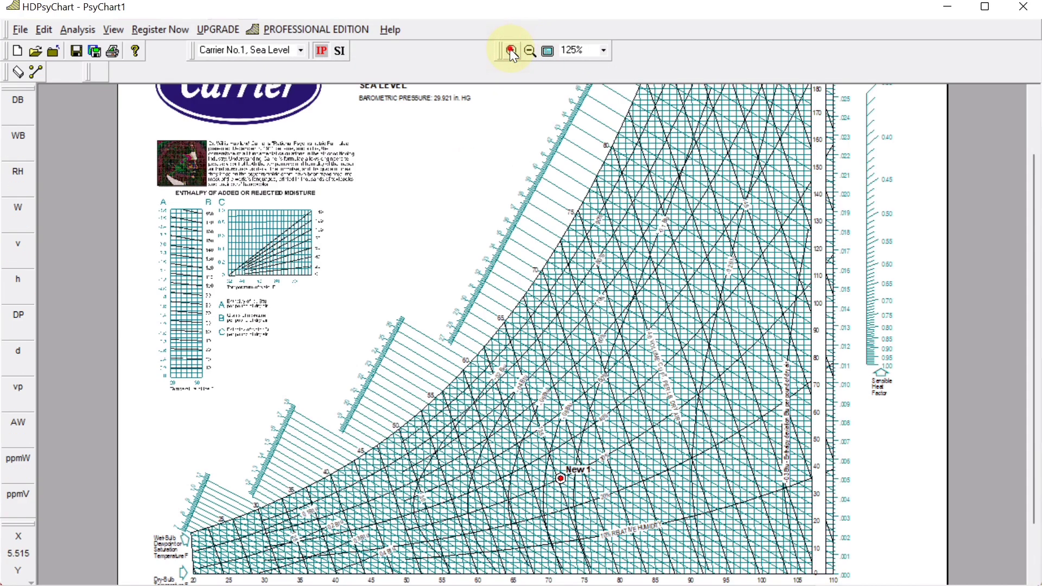
click(511, 51)
scroll(676, 338, down, 3)
scroll(676, 338, down, 3)
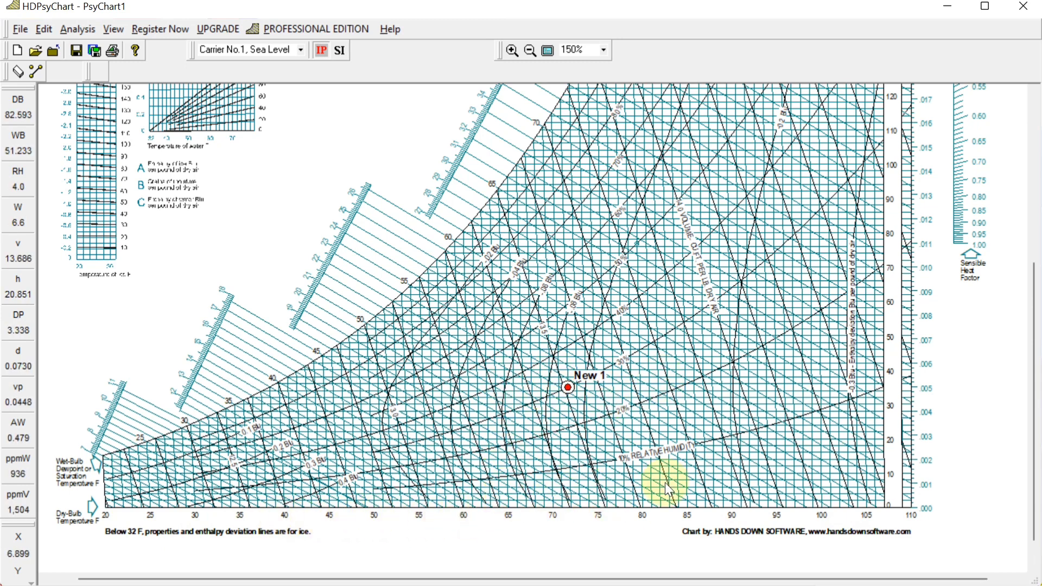
scroll(646, 413, up, 5)
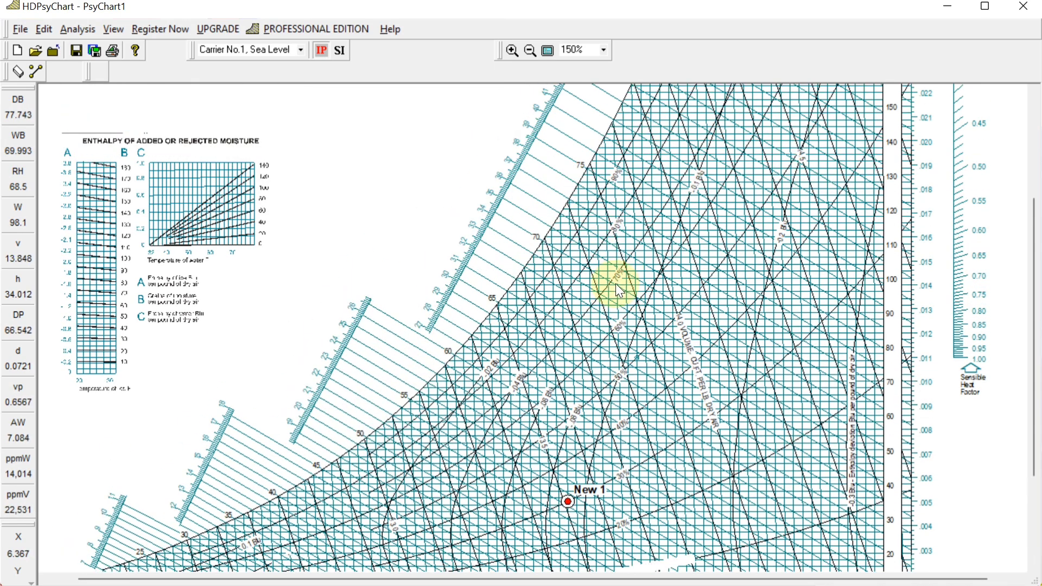
scroll(643, 233, up, 2)
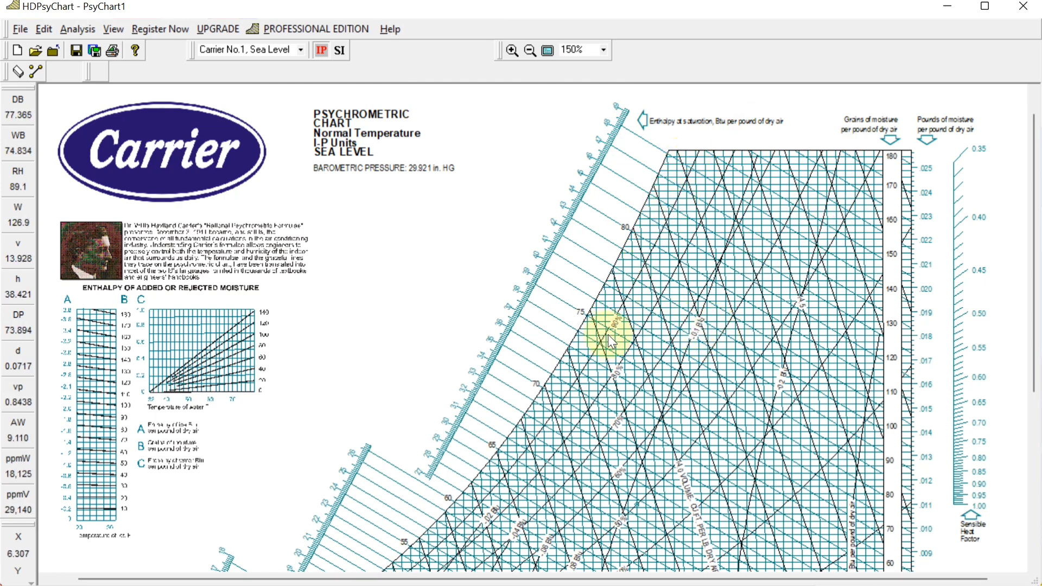
click(512, 50)
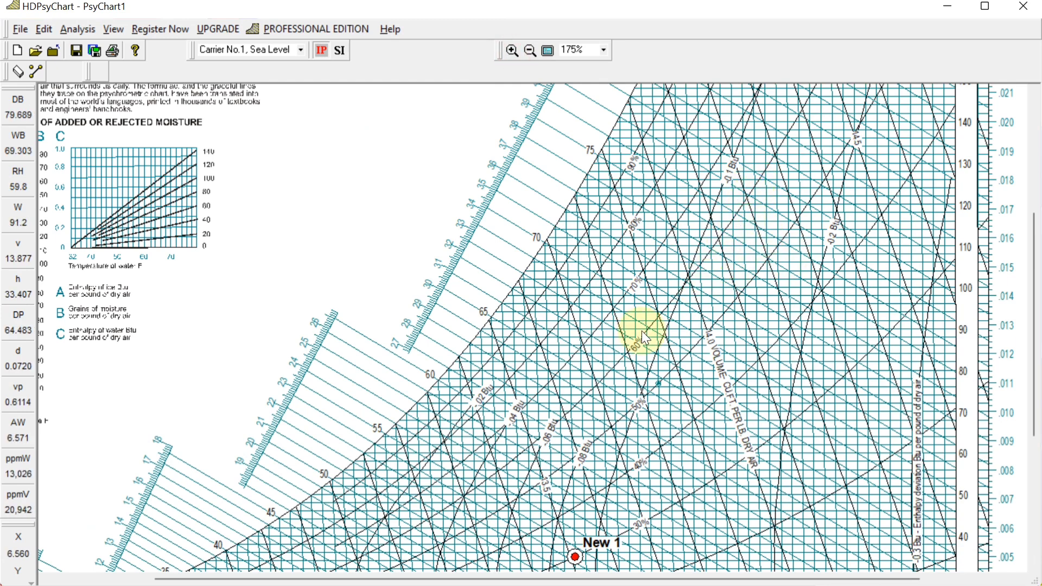
scroll(688, 327, down, 2)
scroll(679, 307, down, 1)
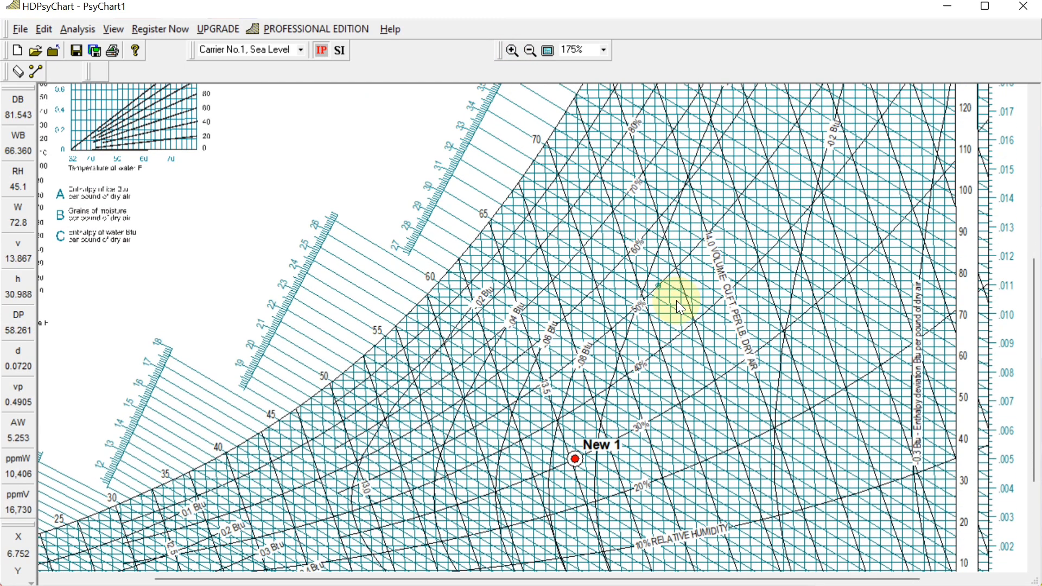
scroll(675, 301, down, 1)
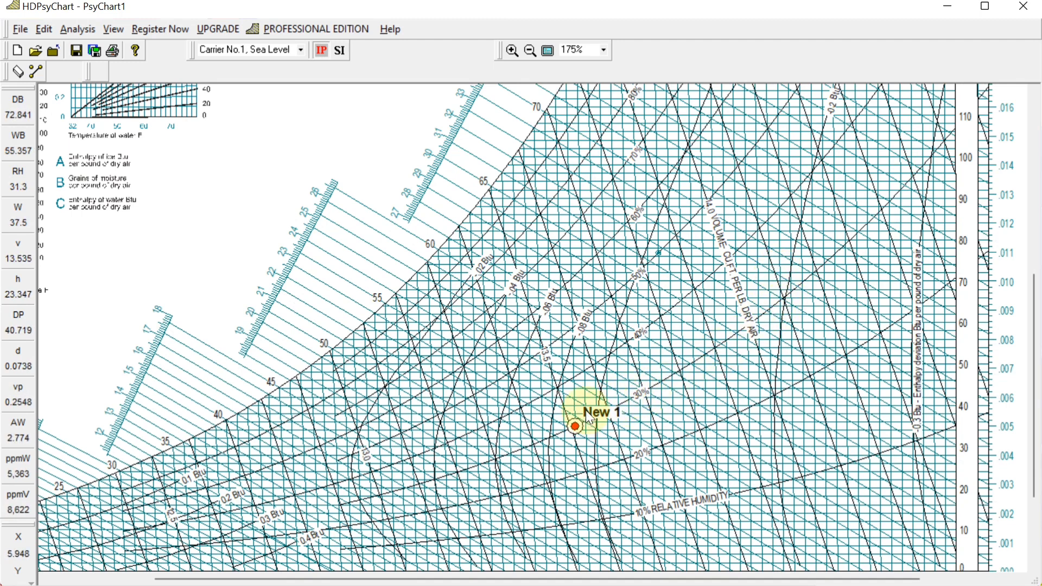
scroll(597, 388, down, 1)
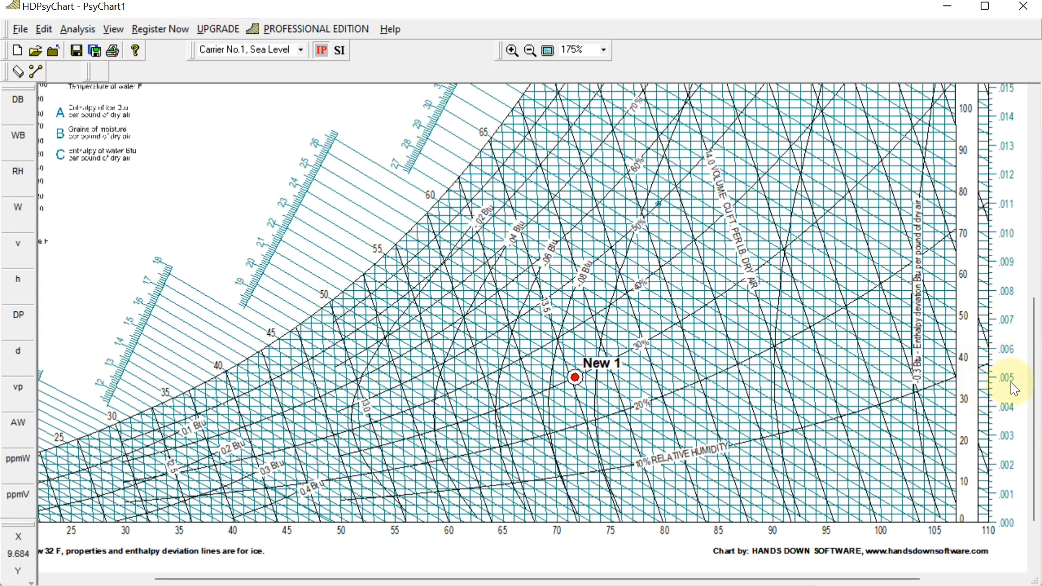
Read the plotted point's humidity ratio on the chart's scale for pounds of moisture per pound of dry air
scroll(1005, 374, up, 5)
scroll(996, 153, up, 12)
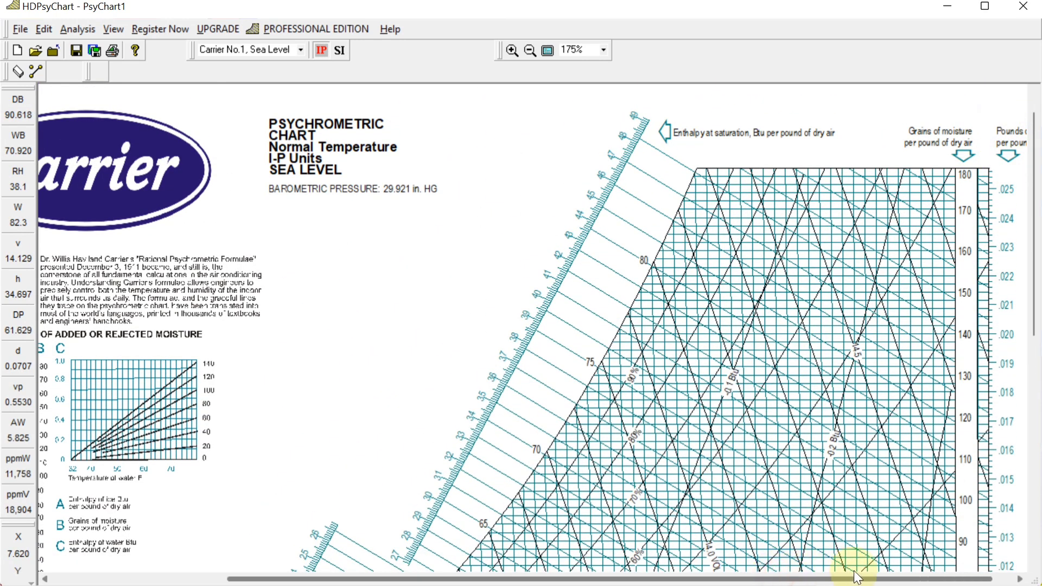
scroll(868, 521, right, 3)
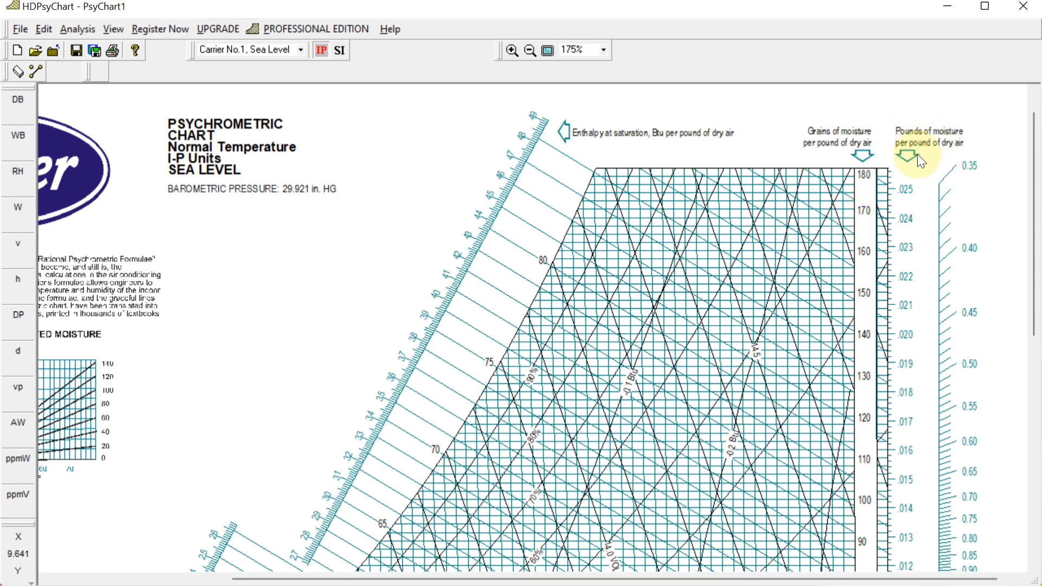
scroll(912, 165, down, 7)
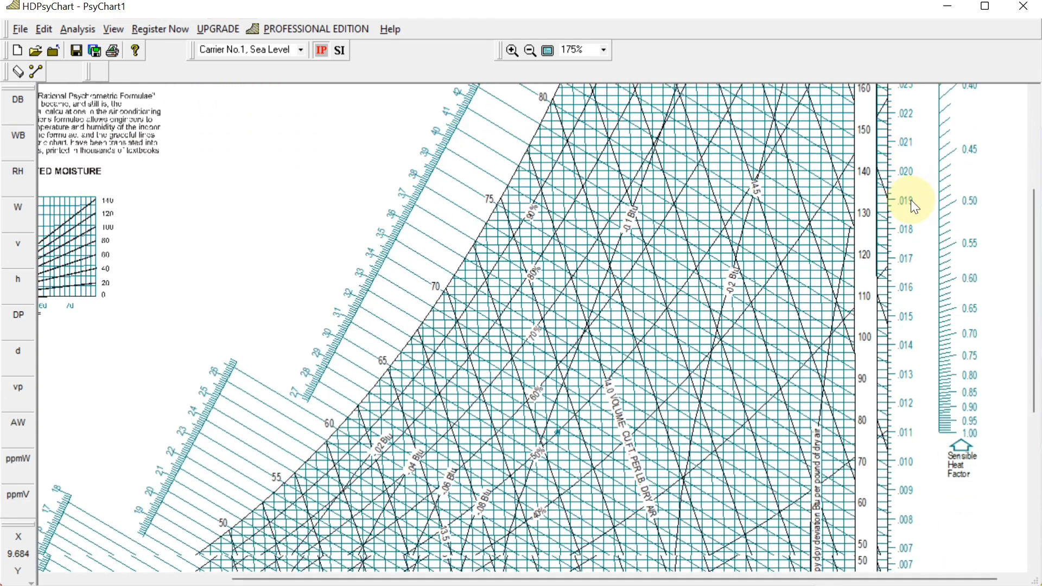
scroll(912, 218, down, 4)
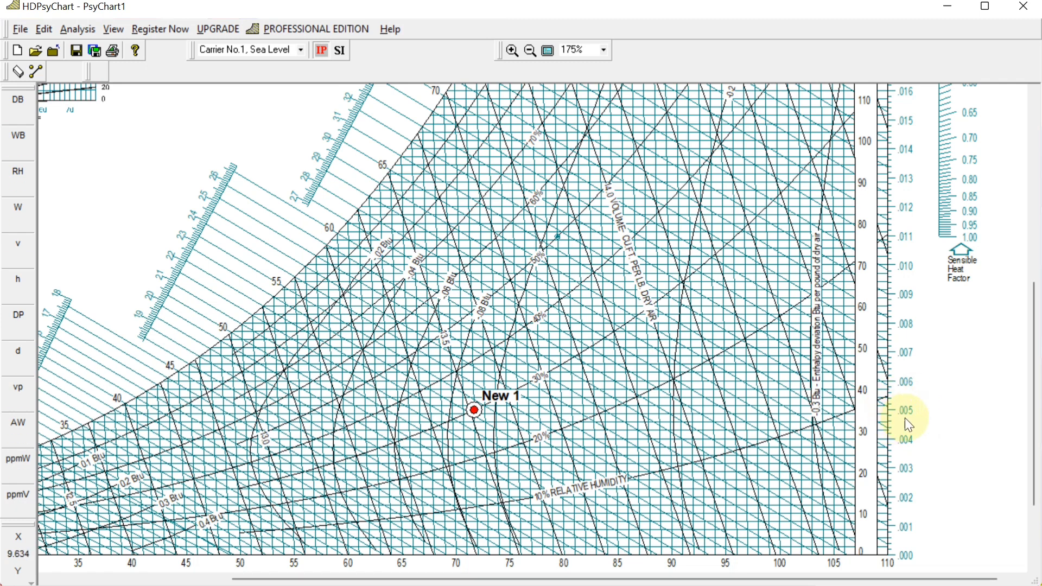
Switch to the PowerPoint slide show and reveal the W₂ humidity ratio line on the Example Calculation slide
mouse_move(662, 570)
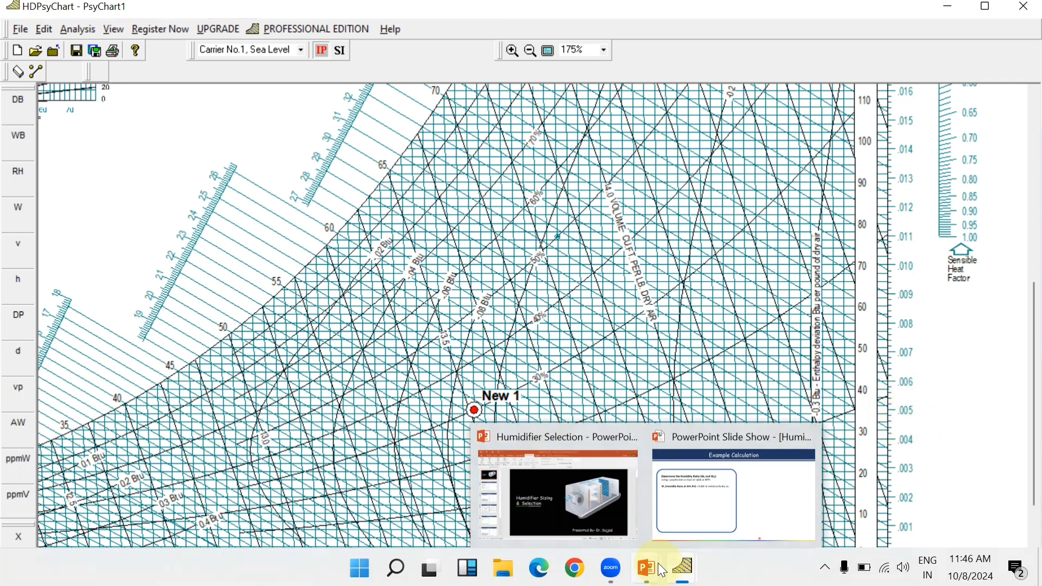
click(769, 507)
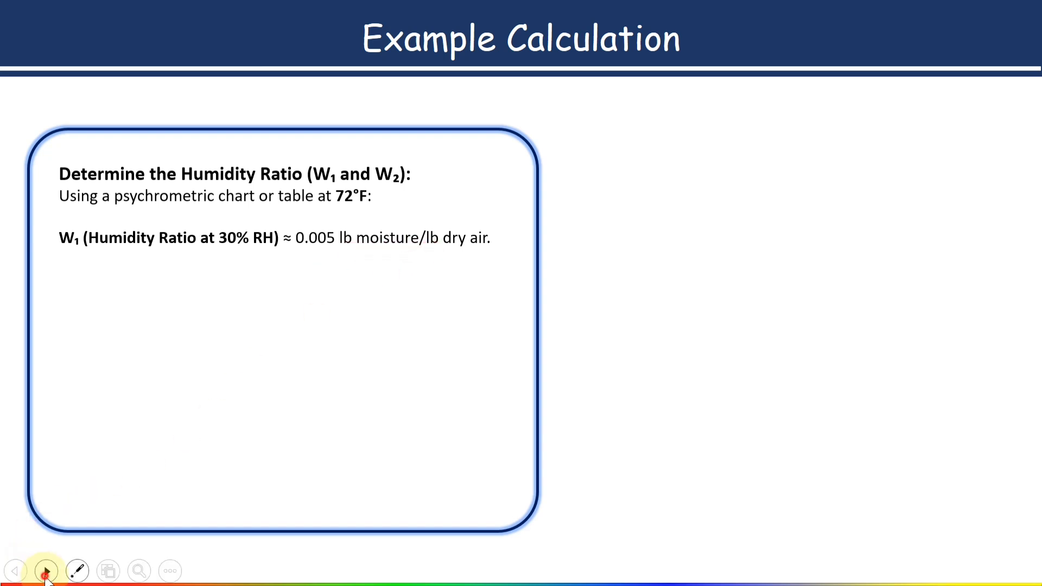
click(46, 574)
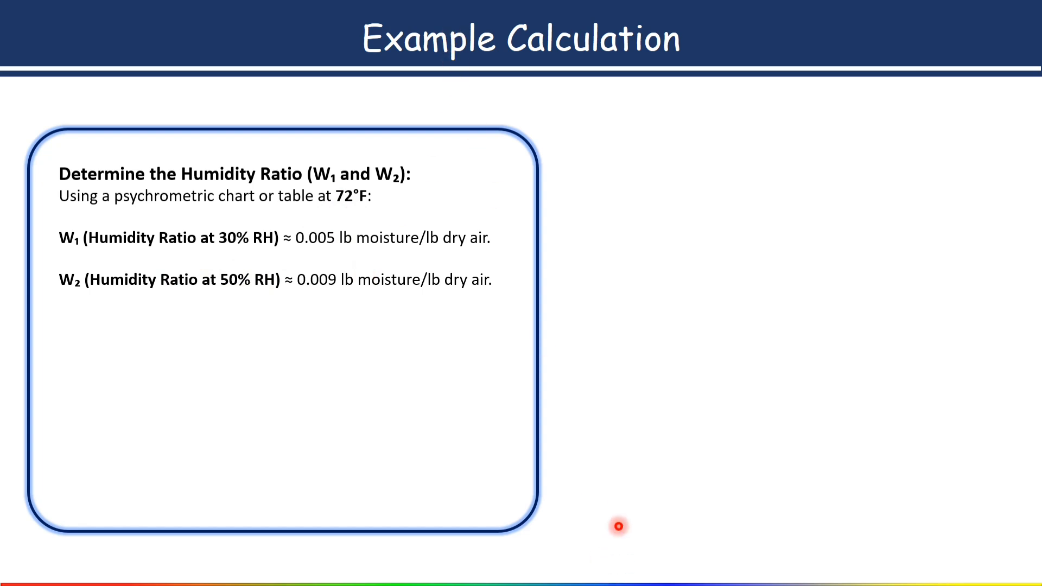
Switch back to HDPsyChart, set the point's relative humidity to 50, and replot it to read its humidity ratio
mouse_move(688, 568)
click(742, 532)
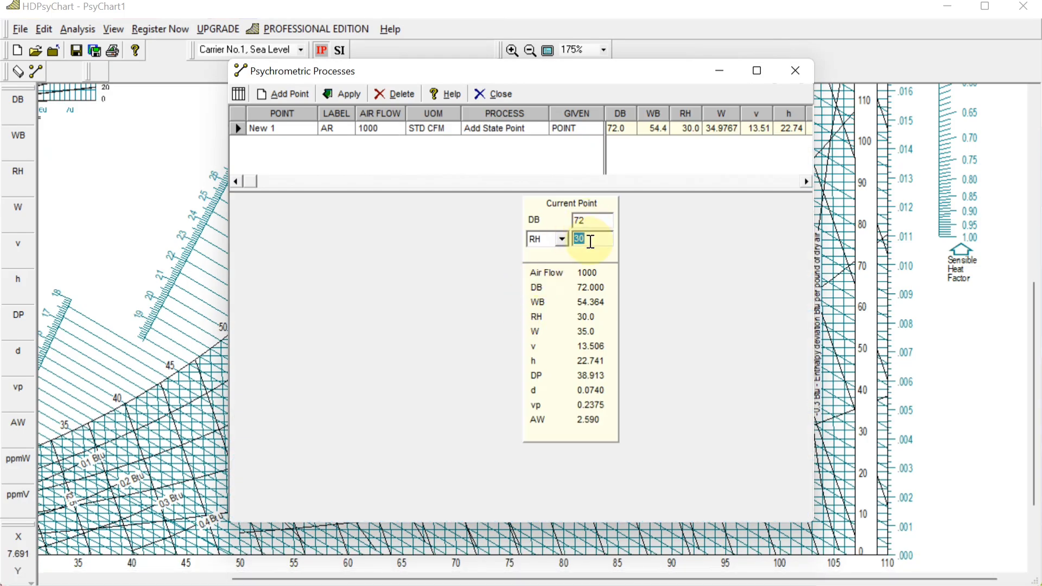
text(50)
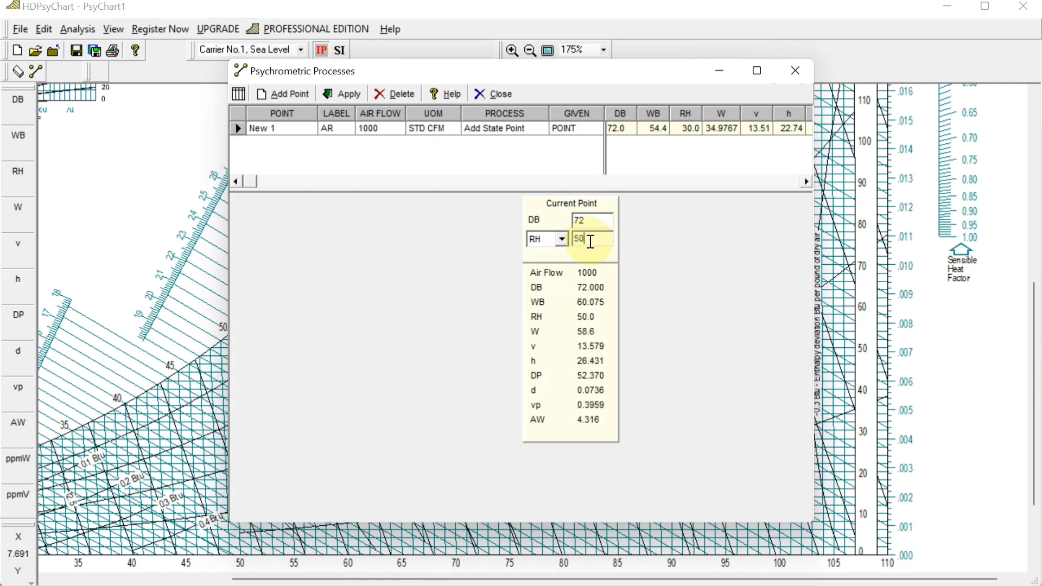
click(354, 96)
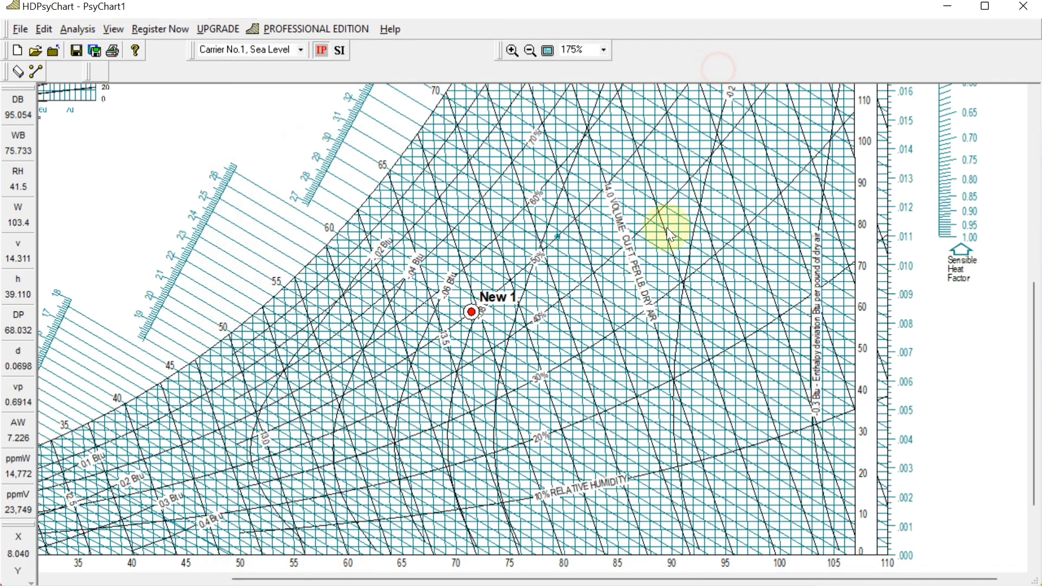
click(721, 72)
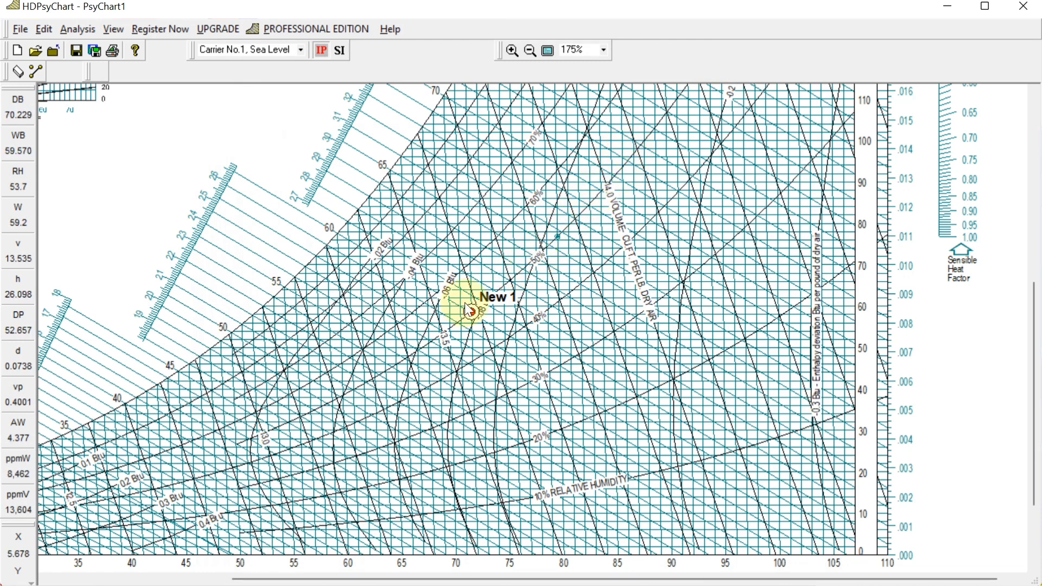
scroll(470, 312, down, 1)
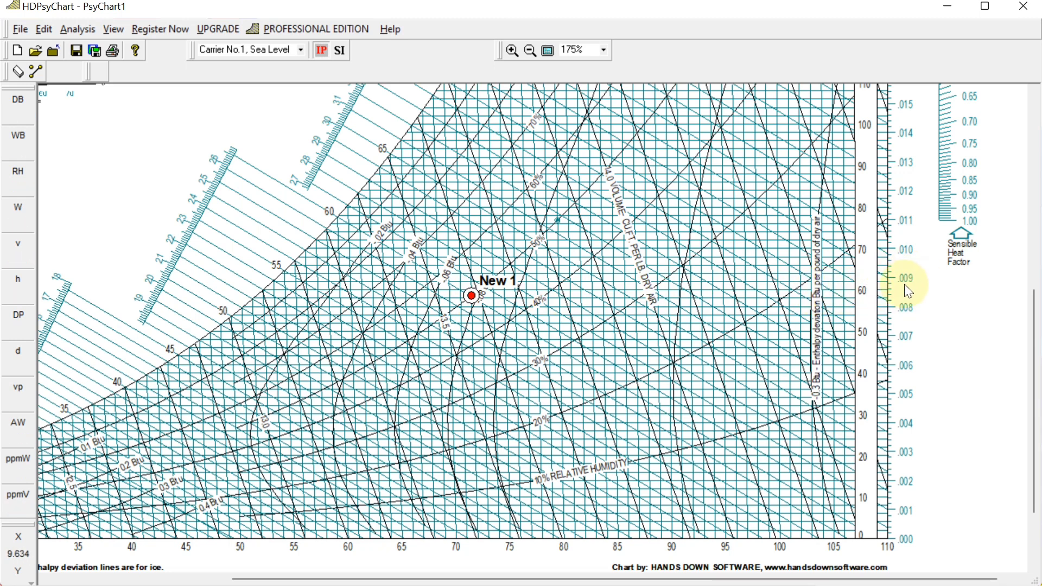
Return to the PowerPoint slide show and reveal the heading for calculating the humidification load
mouse_move(642, 580)
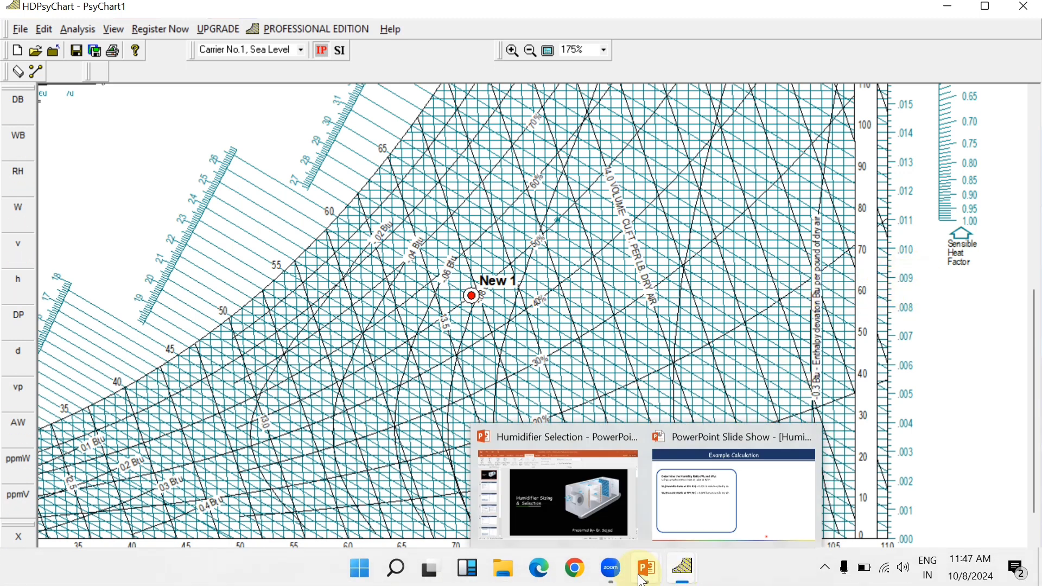
click(733, 491)
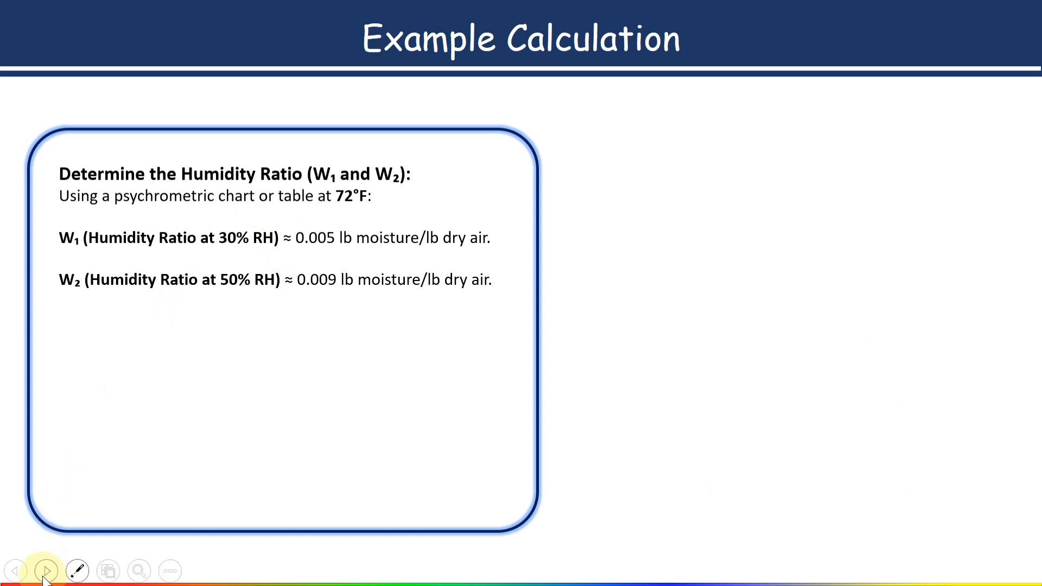
click(47, 571)
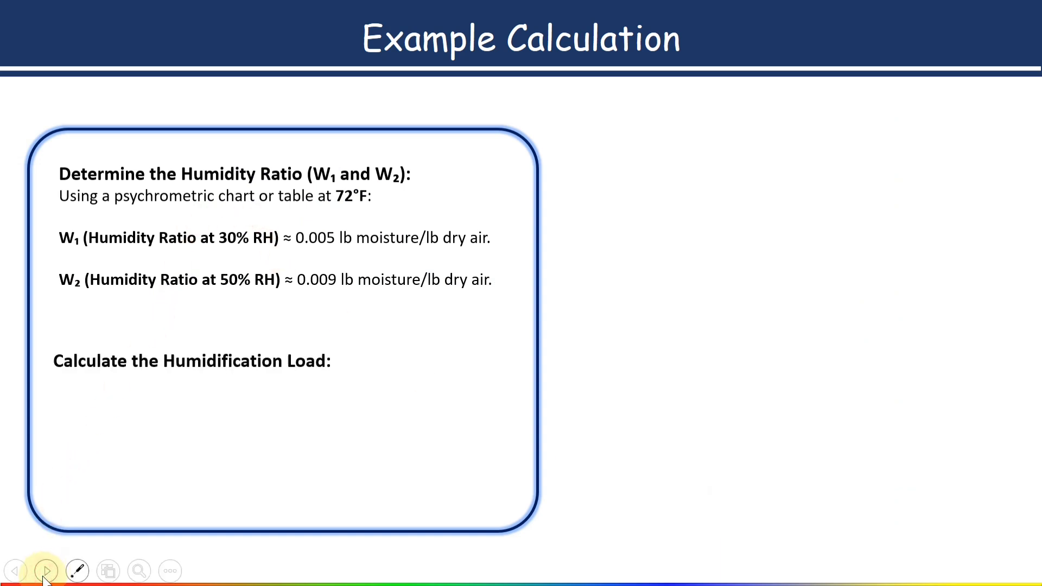